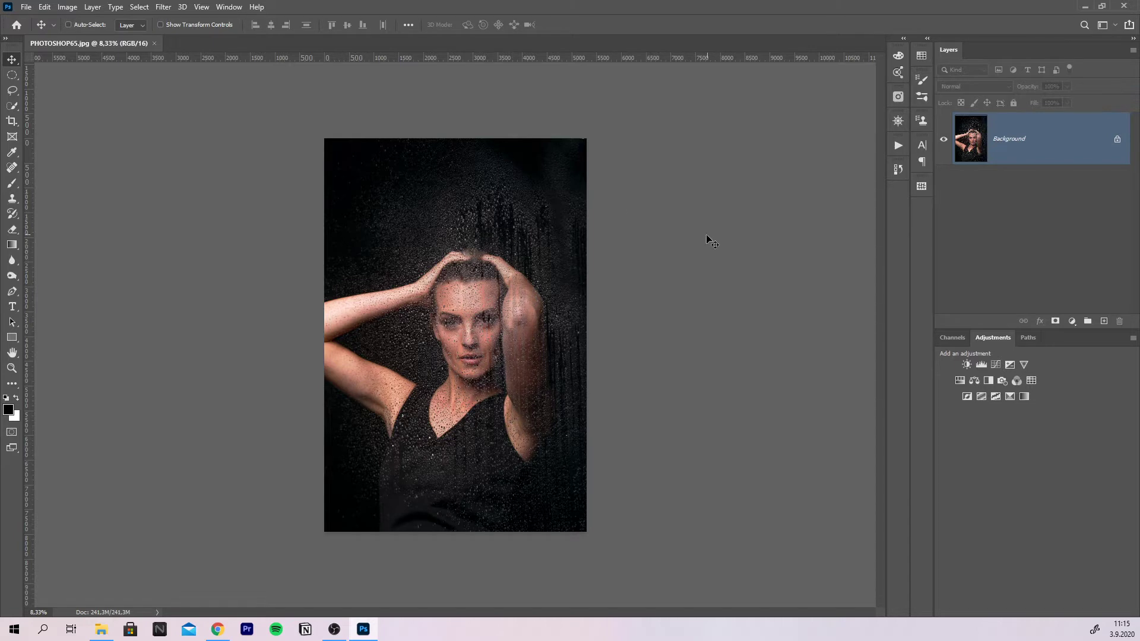
Open Image Size for the portrait, showing 5304 × 7952 px at 300 resolution.
{"action": "left_click", "coordinate": [66, 8]}
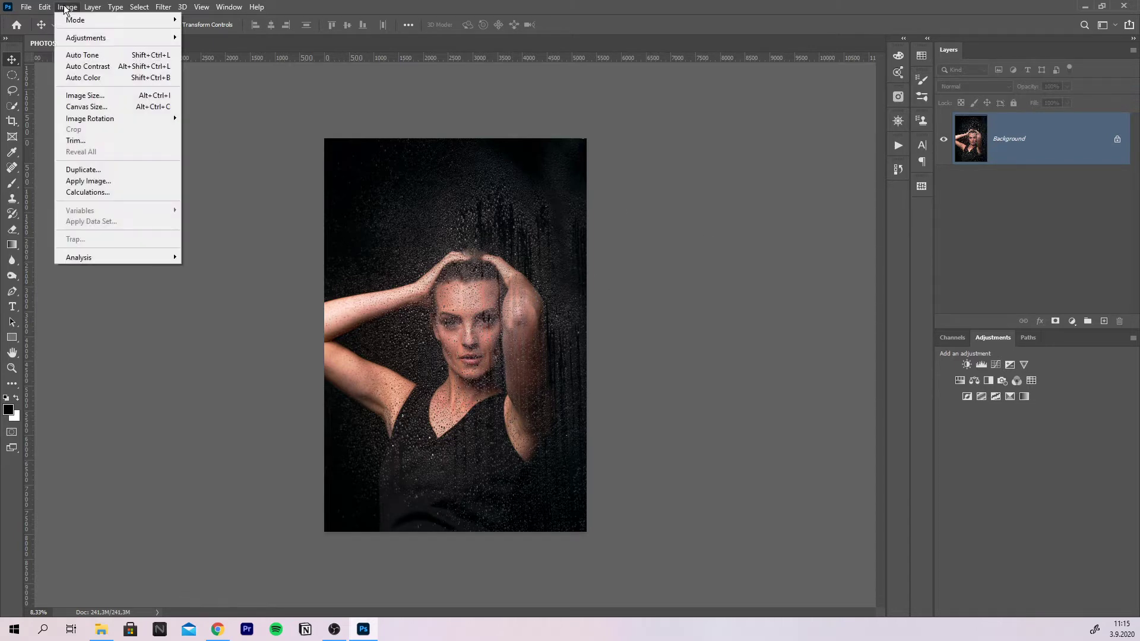
{"action": "left_click", "coordinate": [94, 95]}
{"action": "mouse_move", "coordinate": [411, 274]}
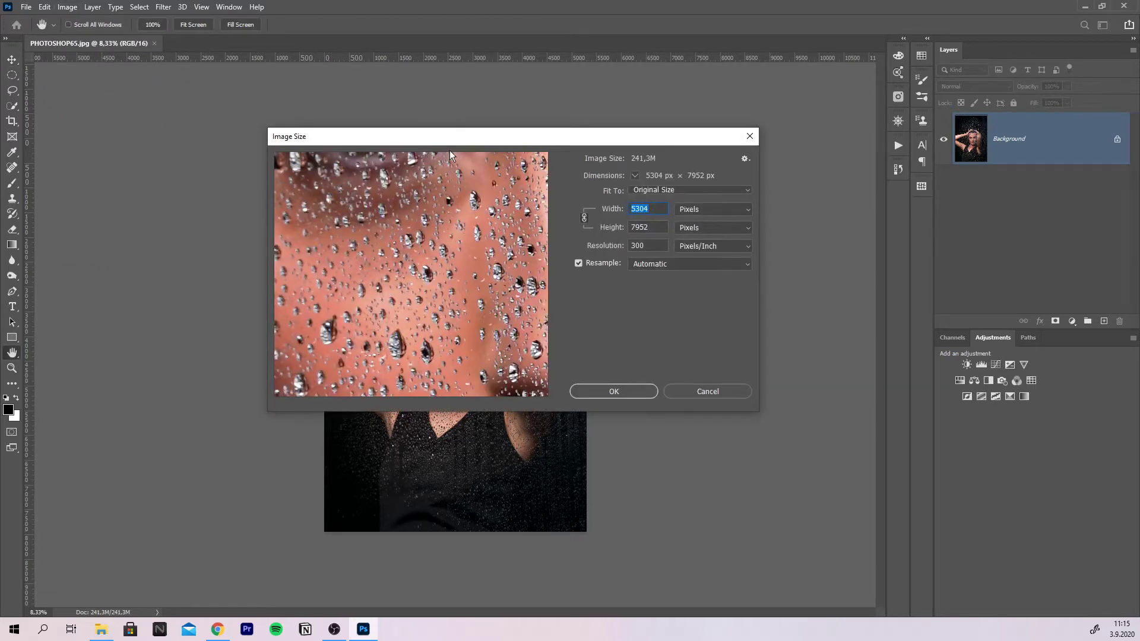
Zoom the Image Size preview out from 66.7% past 12.5% until the whole portrait shows.
{"action": "left_click", "coordinate": [384, 386]}
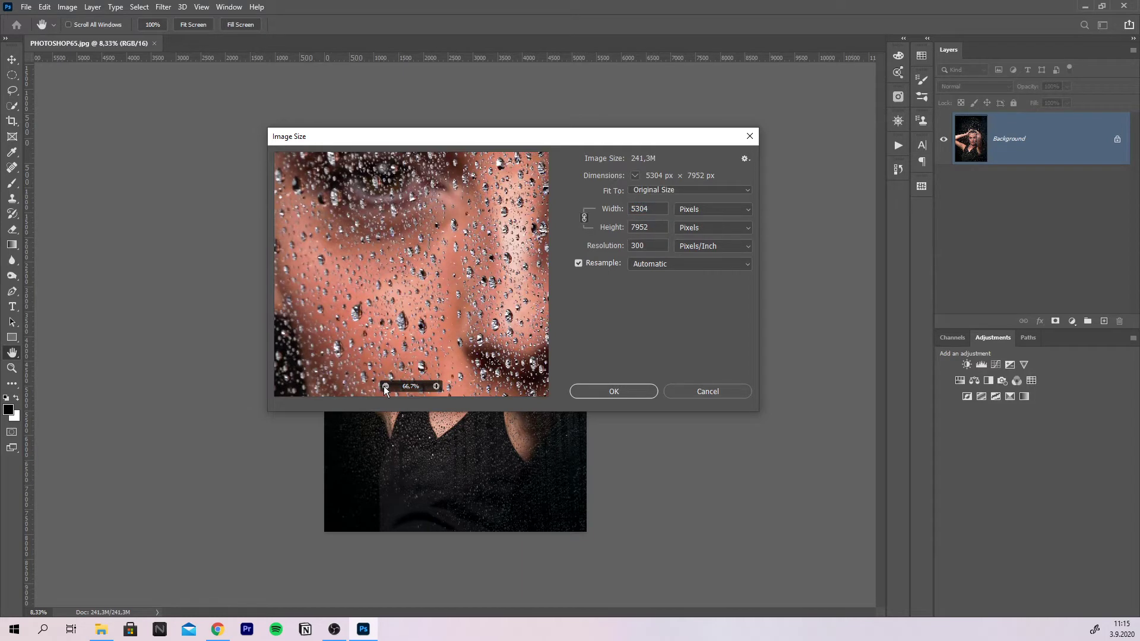
{"action": "left_click", "coordinate": [384, 386]}
{"action": "left_click", "coordinate": [384, 386]}
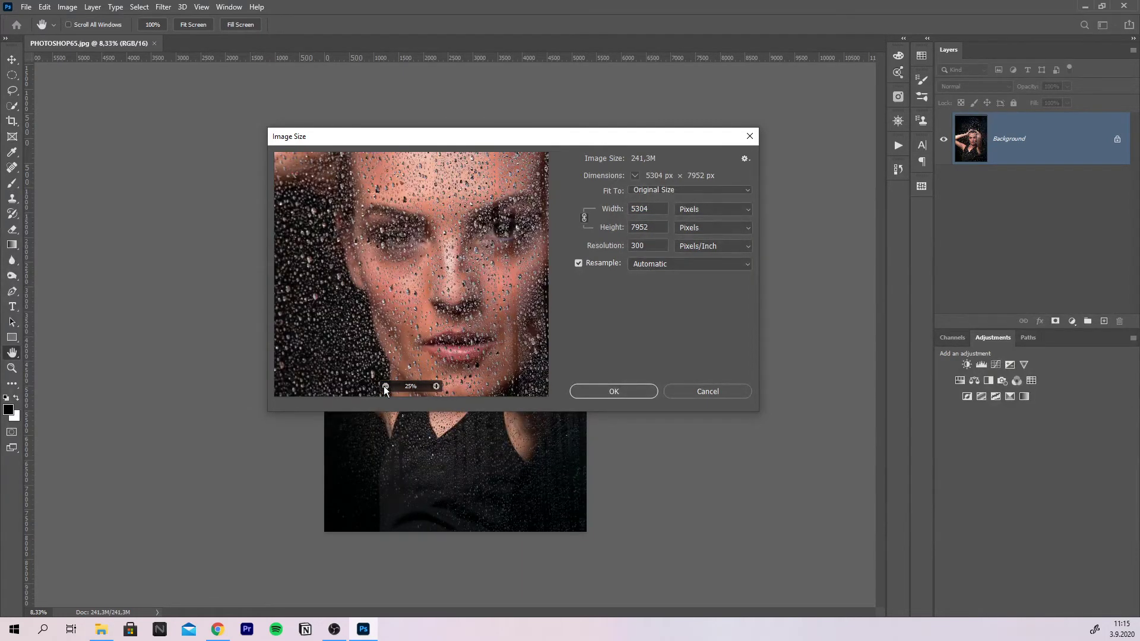
{"action": "left_click", "coordinate": [385, 386]}
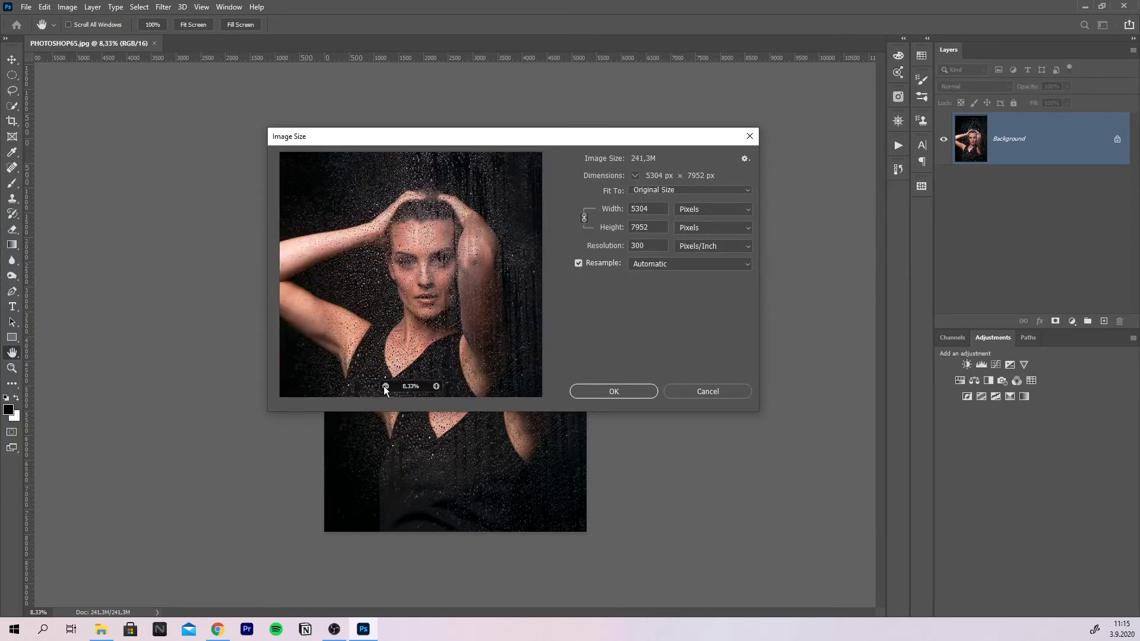
{"action": "left_click", "coordinate": [384, 387]}
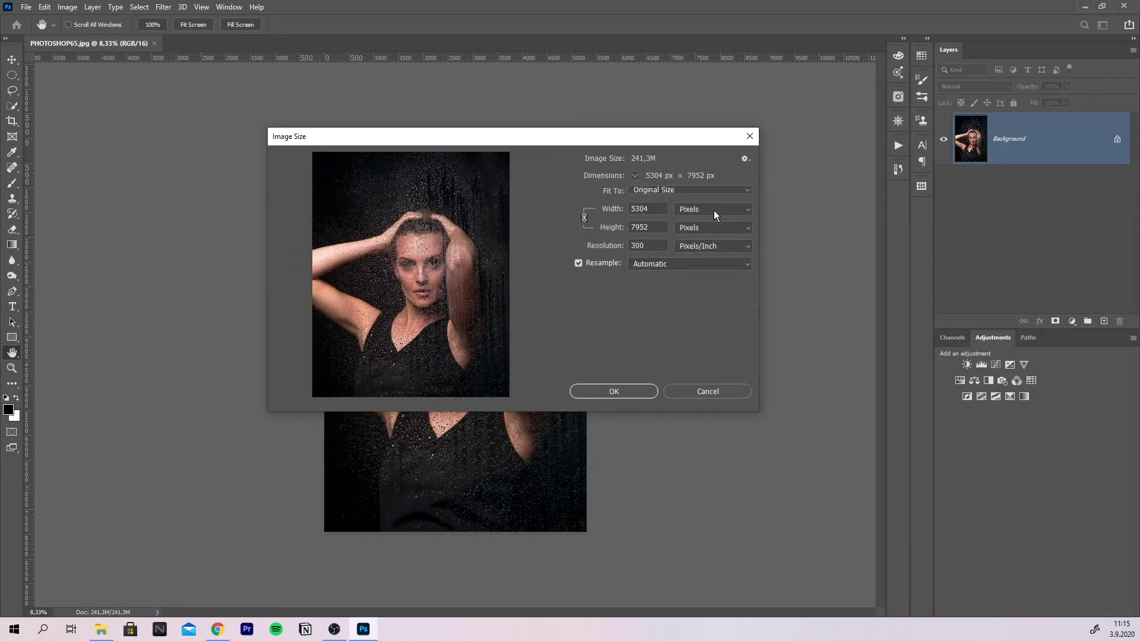
{"action": "left_click", "coordinate": [659, 209]}
{"action": "left_click", "coordinate": [706, 211]}
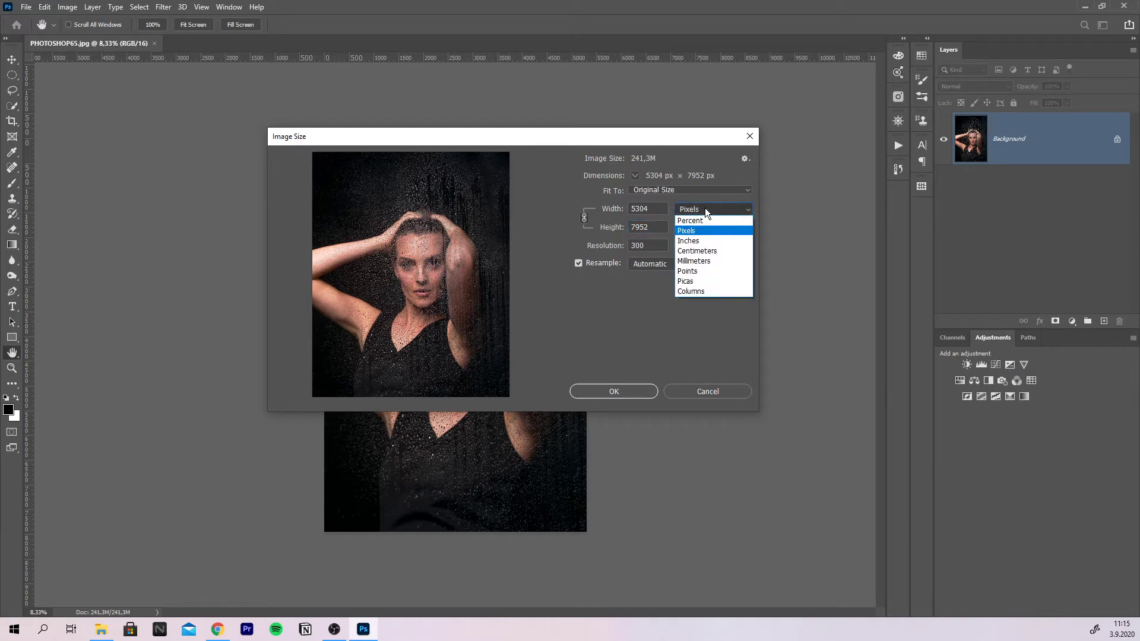
{"action": "left_click", "coordinate": [699, 248]}
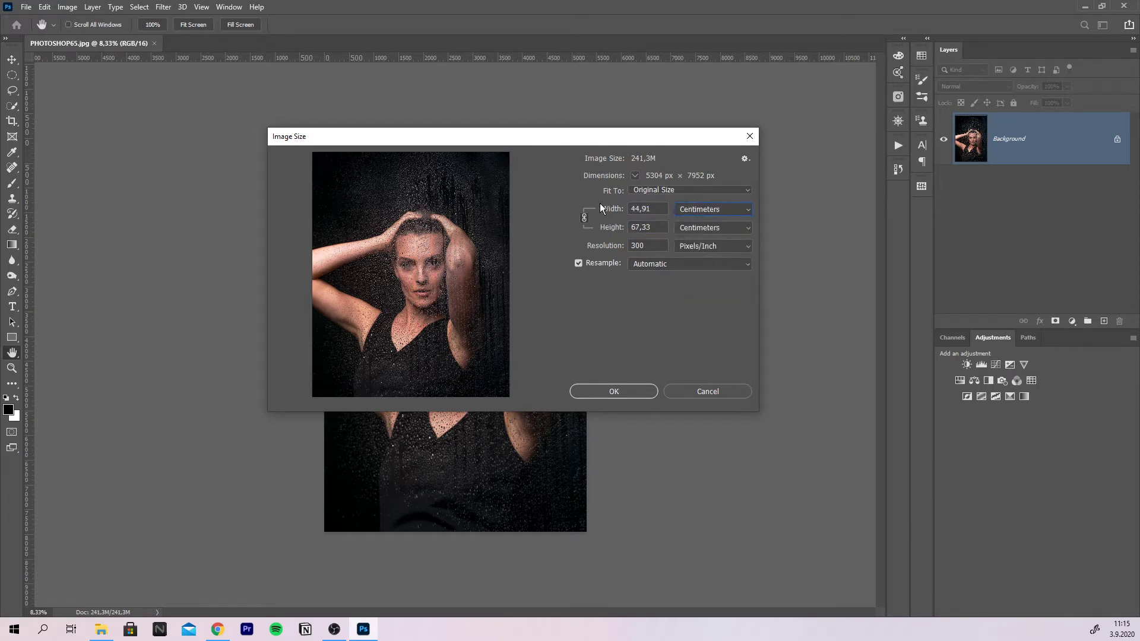
{"action": "left_click", "coordinate": [710, 211]}
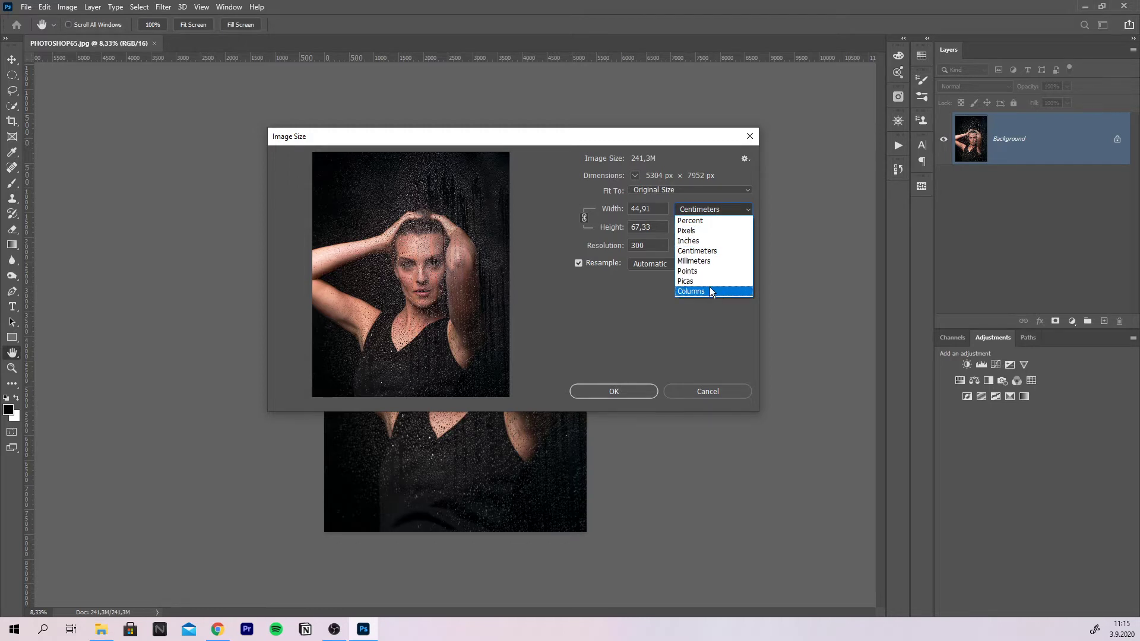
{"action": "left_click", "coordinate": [706, 231]}
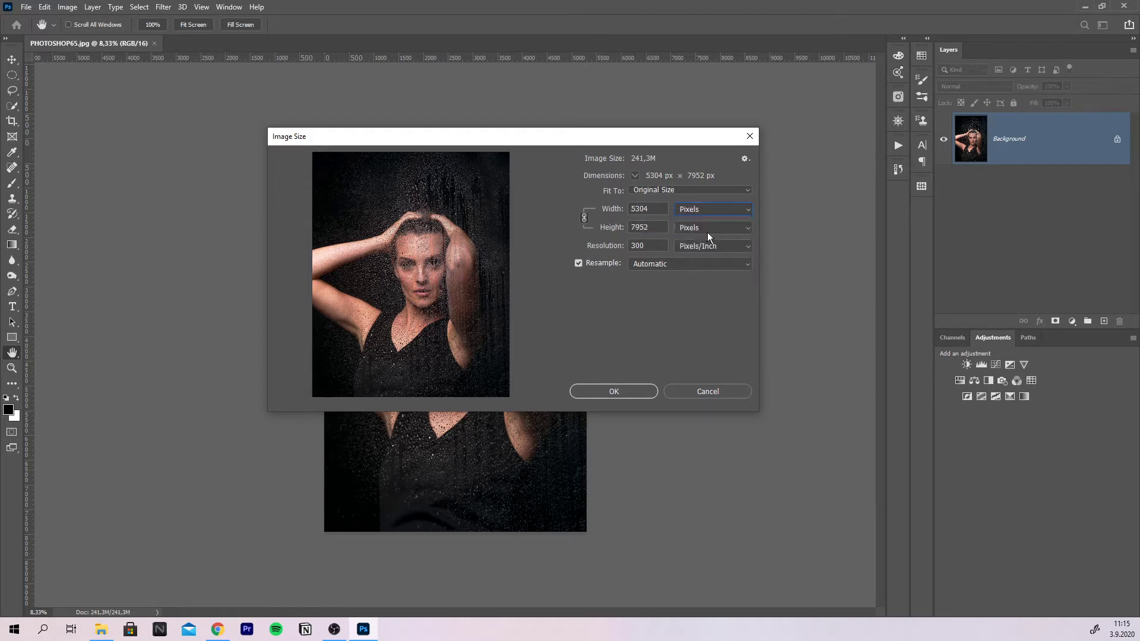
{"action": "left_click", "coordinate": [708, 210]}
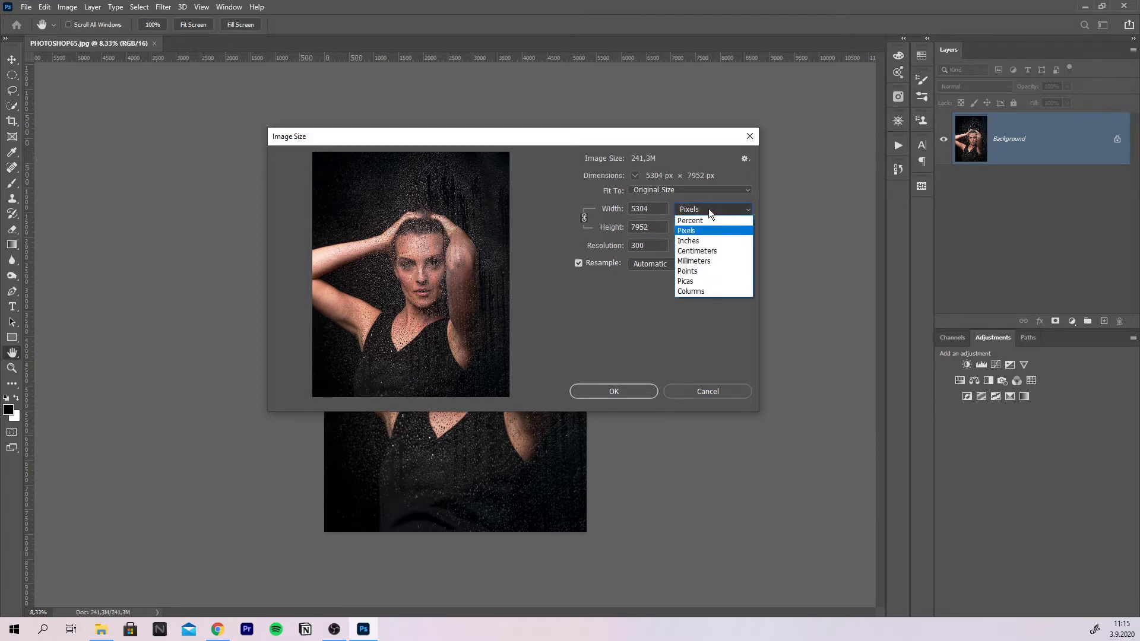
{"action": "left_click", "coordinate": [704, 262]}
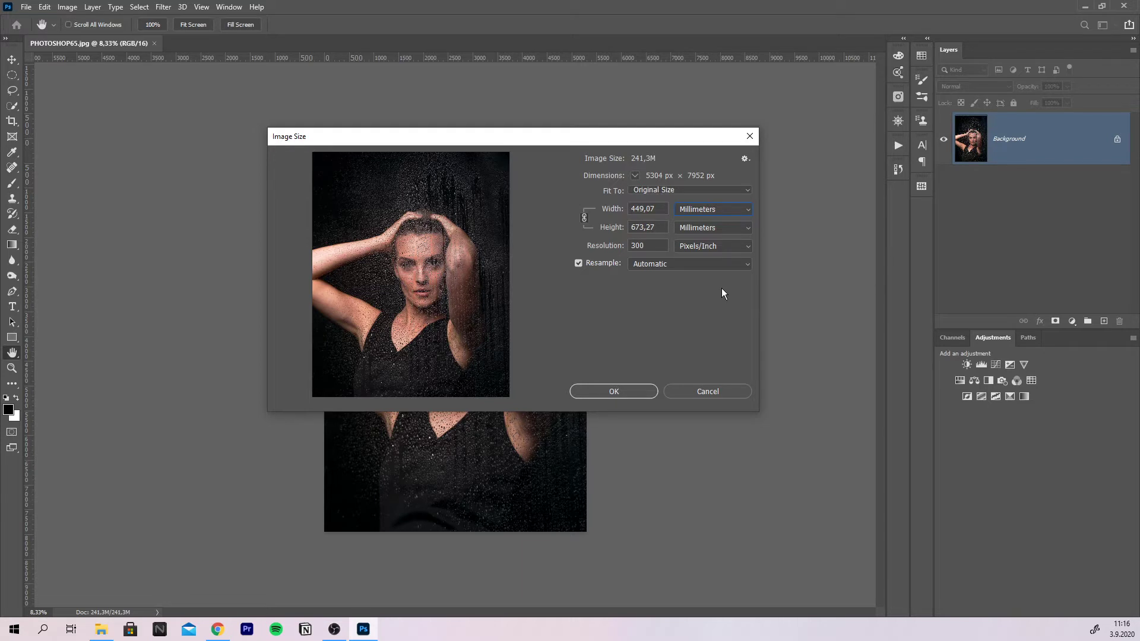
{"action": "left_click", "coordinate": [713, 211]}
{"action": "left_click", "coordinate": [706, 251]}
{"action": "left_click", "coordinate": [697, 211]}
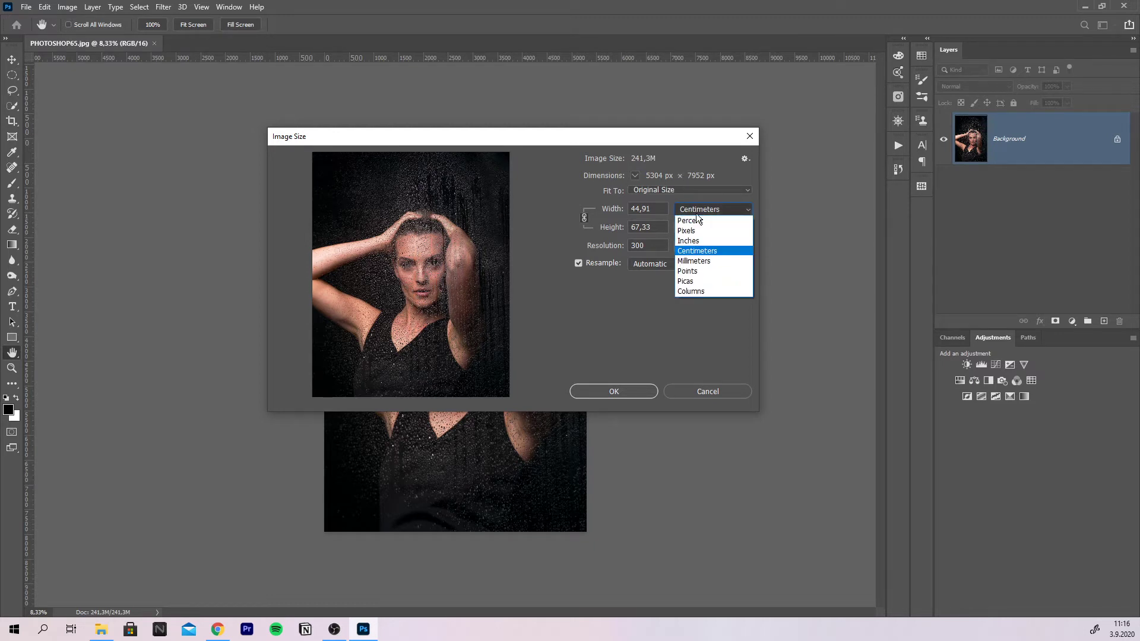
{"action": "left_click", "coordinate": [687, 230]}
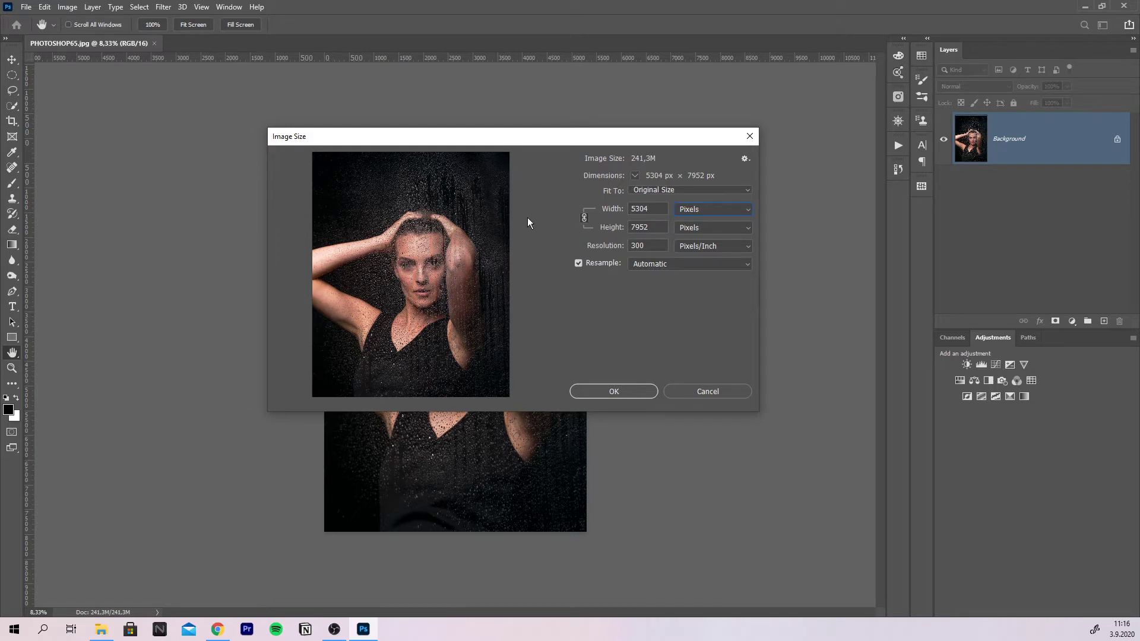
Replace the 7952 height with 2000 pixels, letting the width follow proportionally.
{"action": "double_click", "coordinate": [662, 225]}
{"action": "type", "text": "20"}
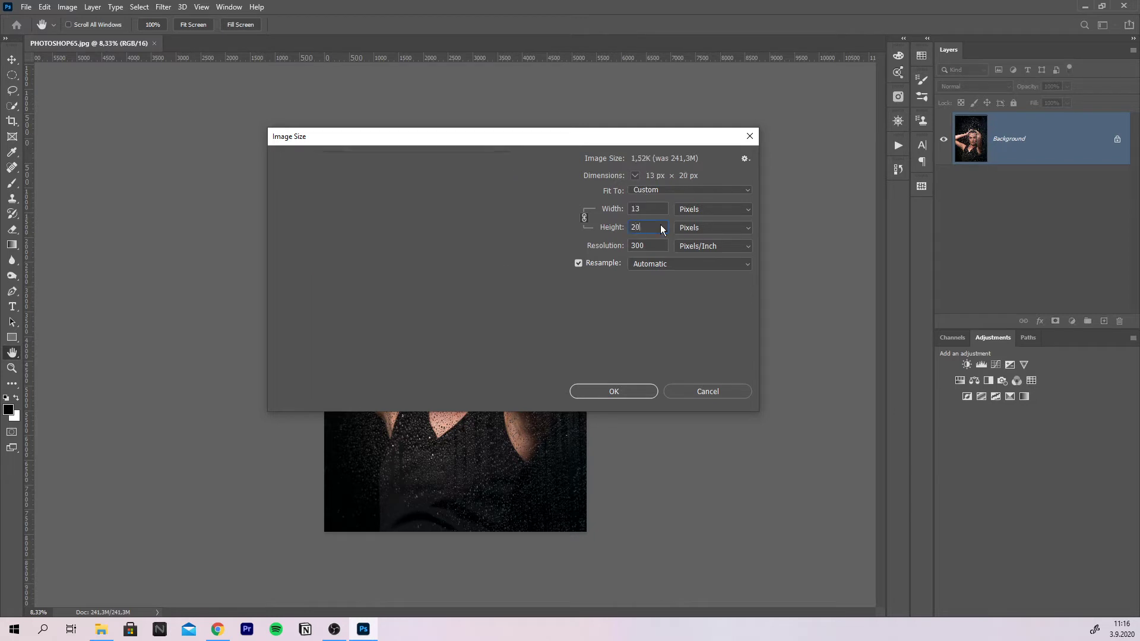
{"action": "type", "text": "00"}
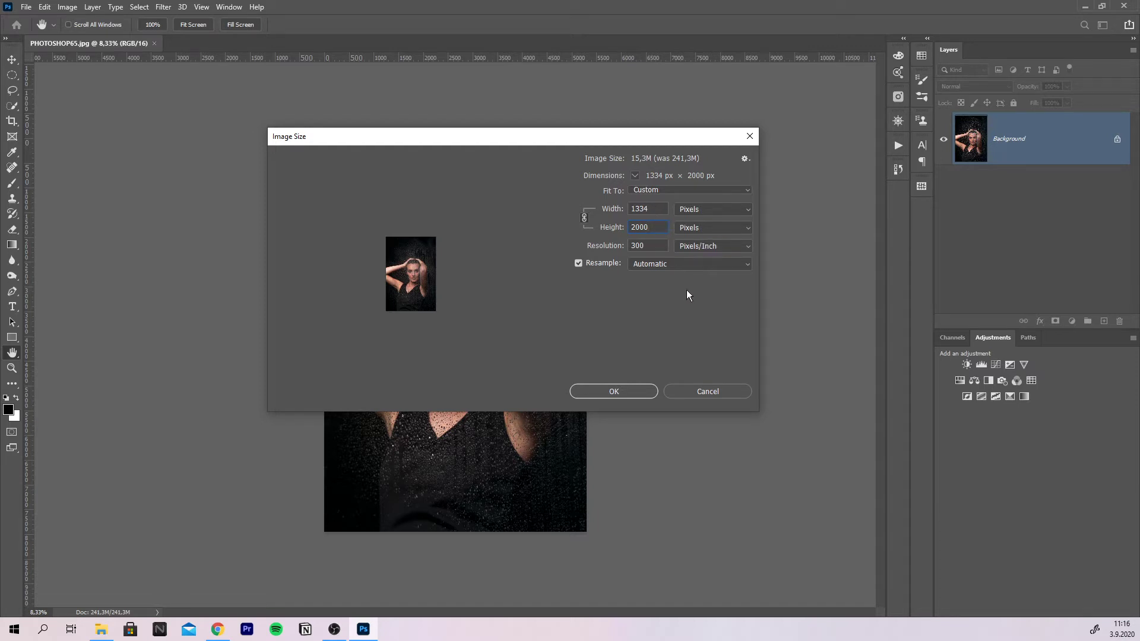
Toggle the width–height link, retype 2000, then relink to restore 5304 × 7952 px.
{"action": "left_click", "coordinate": [584, 218]}
{"action": "left_click", "coordinate": [584, 218]}
{"action": "left_click", "coordinate": [584, 219]}
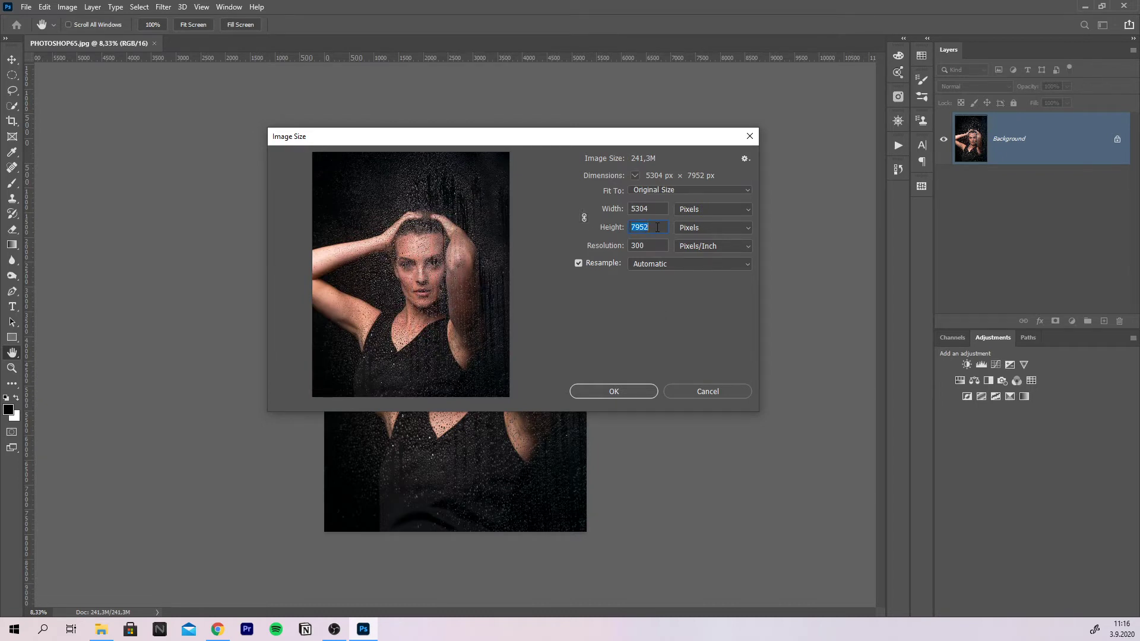
{"action": "type", "text": "20"}
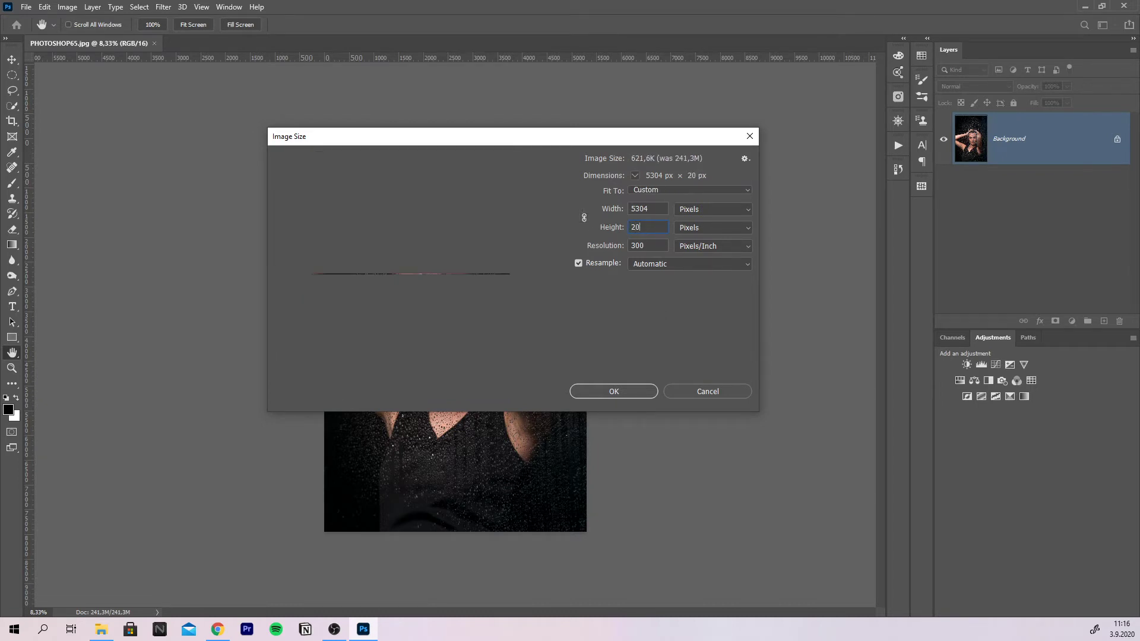
{"action": "type", "text": "00"}
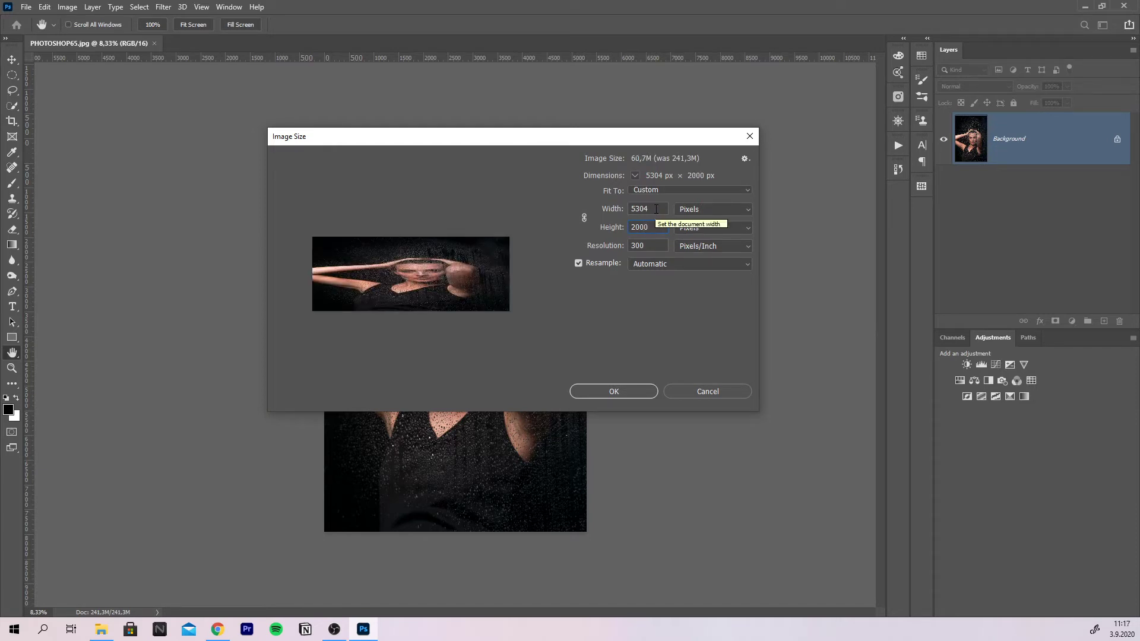
{"action": "mouse_move", "coordinate": [411, 273]}
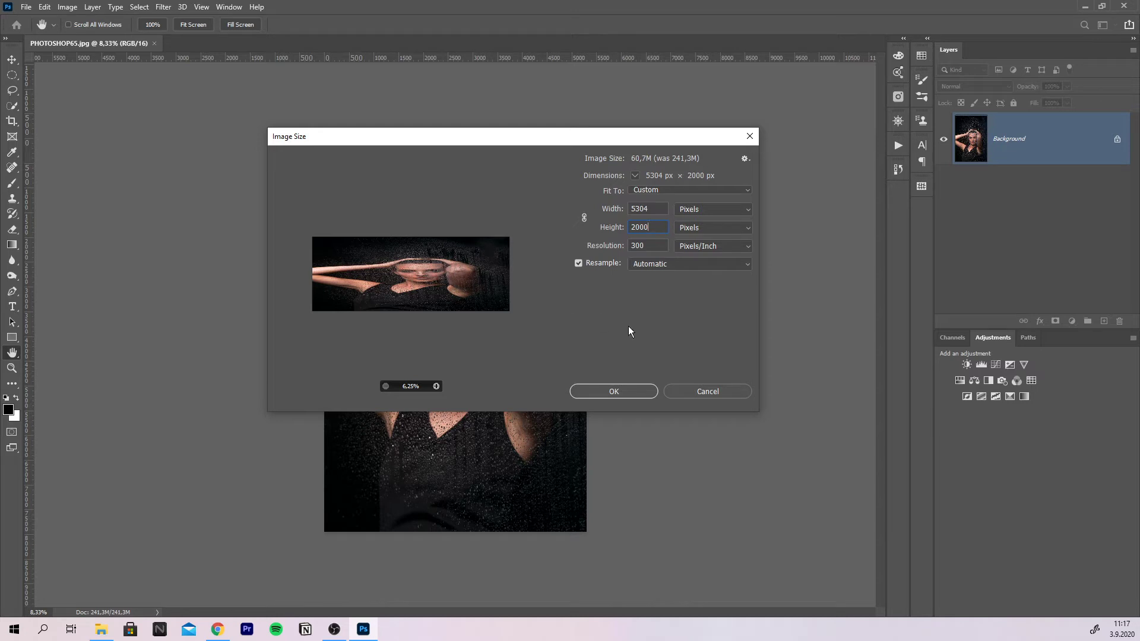
{"action": "left_click", "coordinate": [584, 218]}
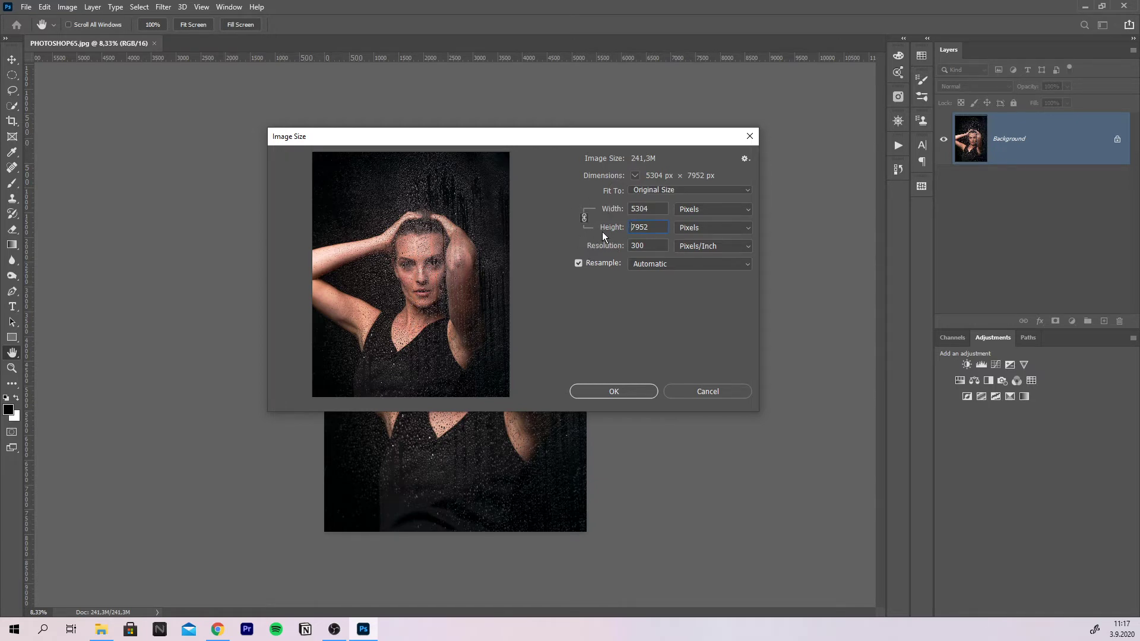
Switch units to centimetres and set the height to 30 cm, giving a 20.01 cm width.
{"action": "double_click", "coordinate": [657, 227]}
{"action": "left_click", "coordinate": [711, 209]}
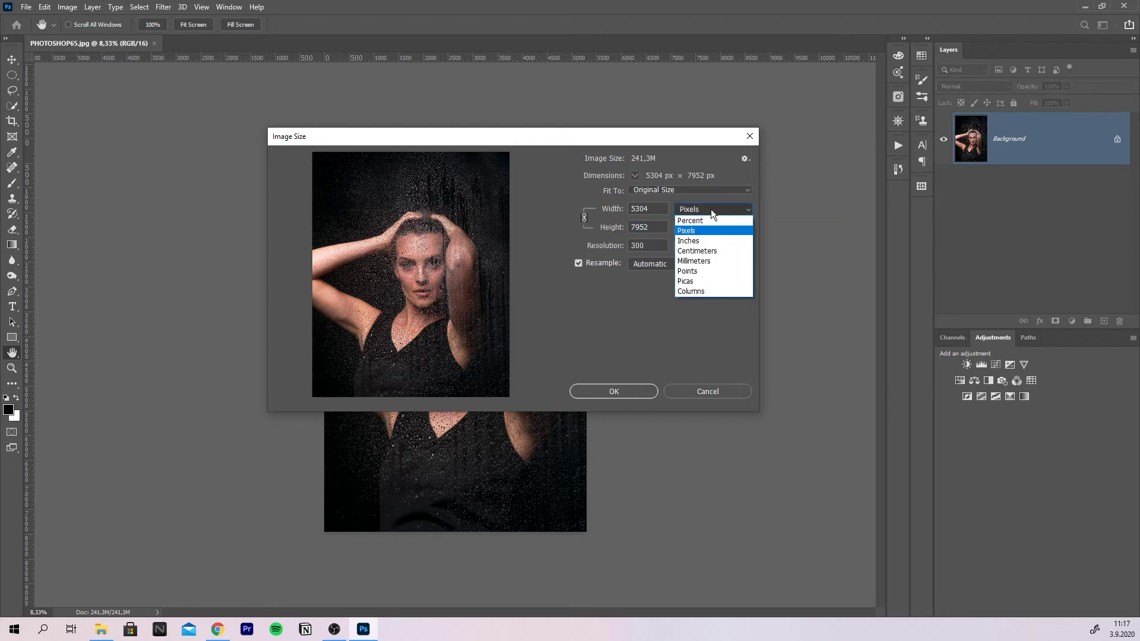
{"action": "left_click", "coordinate": [703, 250]}
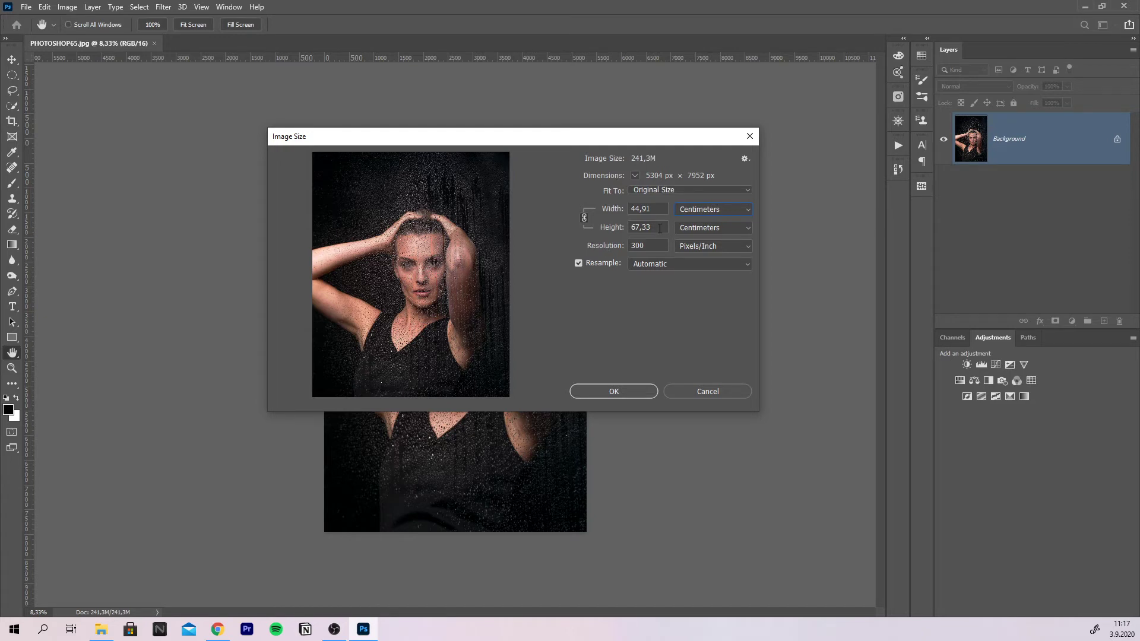
{"action": "left_click_drag", "start_coordinate": [660, 229], "coordinate": [593, 226]}
{"action": "type", "text": "30"}
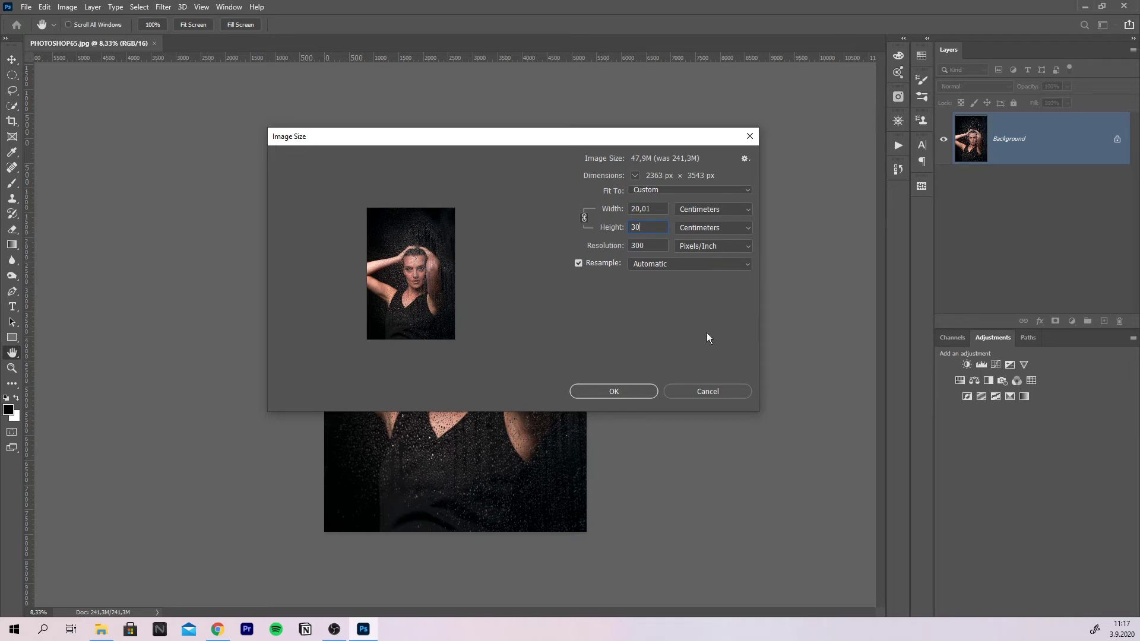
Switch units back to pixels, apply the 2363 × 3543 px resize, then undo it.
{"action": "left_click", "coordinate": [715, 209]}
{"action": "left_click", "coordinate": [704, 233]}
{"action": "left_click", "coordinate": [702, 213]}
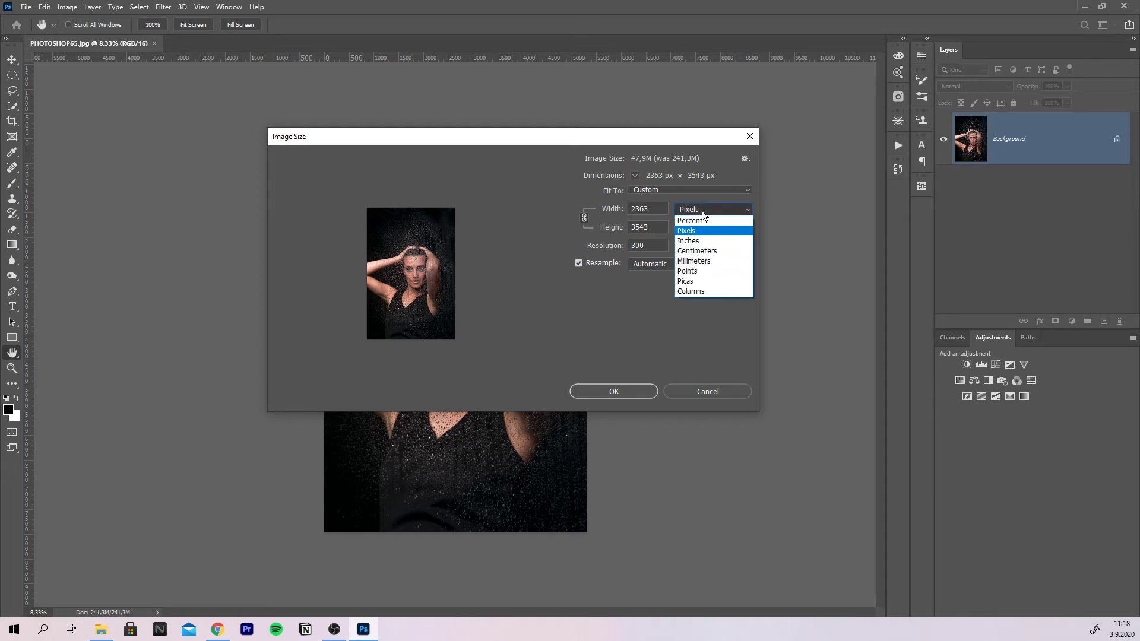
{"action": "left_click", "coordinate": [704, 231]}
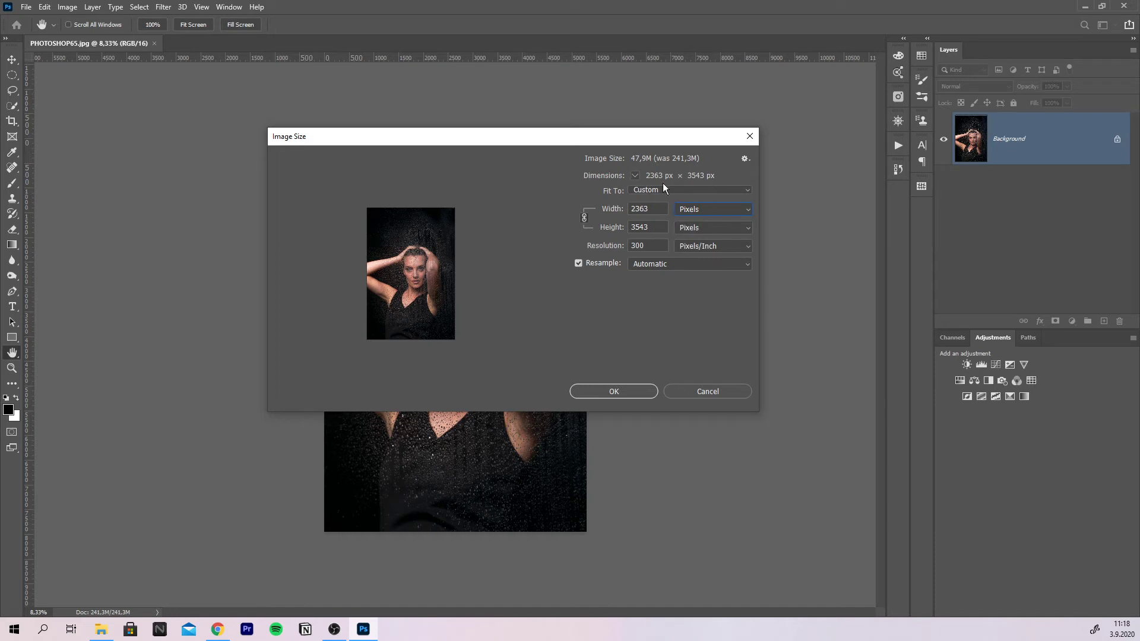
{"action": "left_click", "coordinate": [613, 391]}
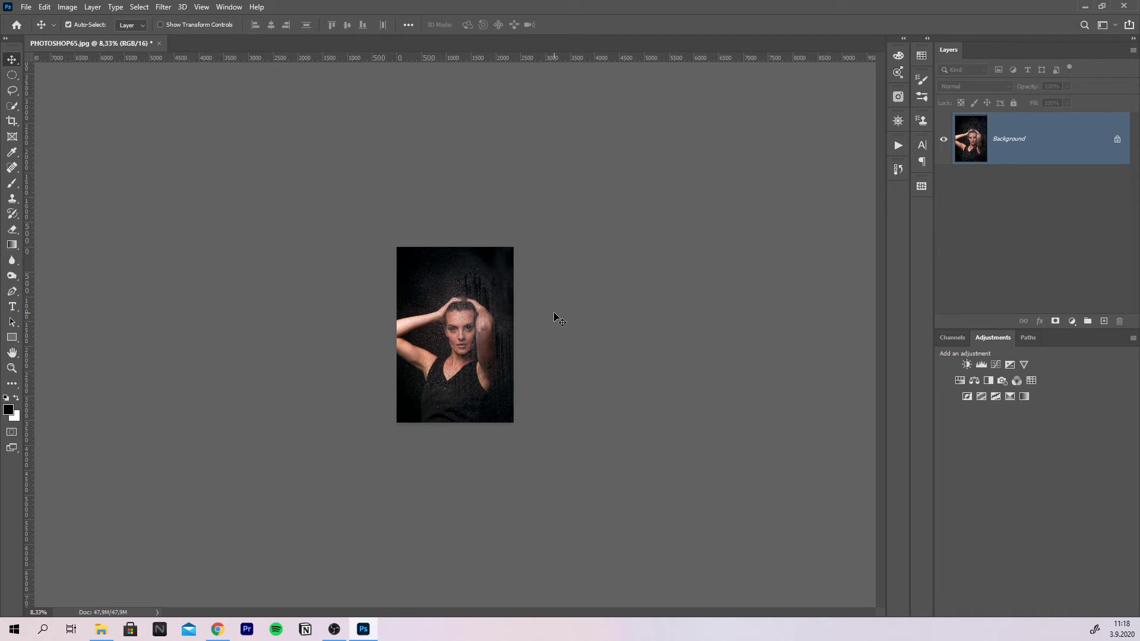
{"action": "key", "text": "ctrl+z"}
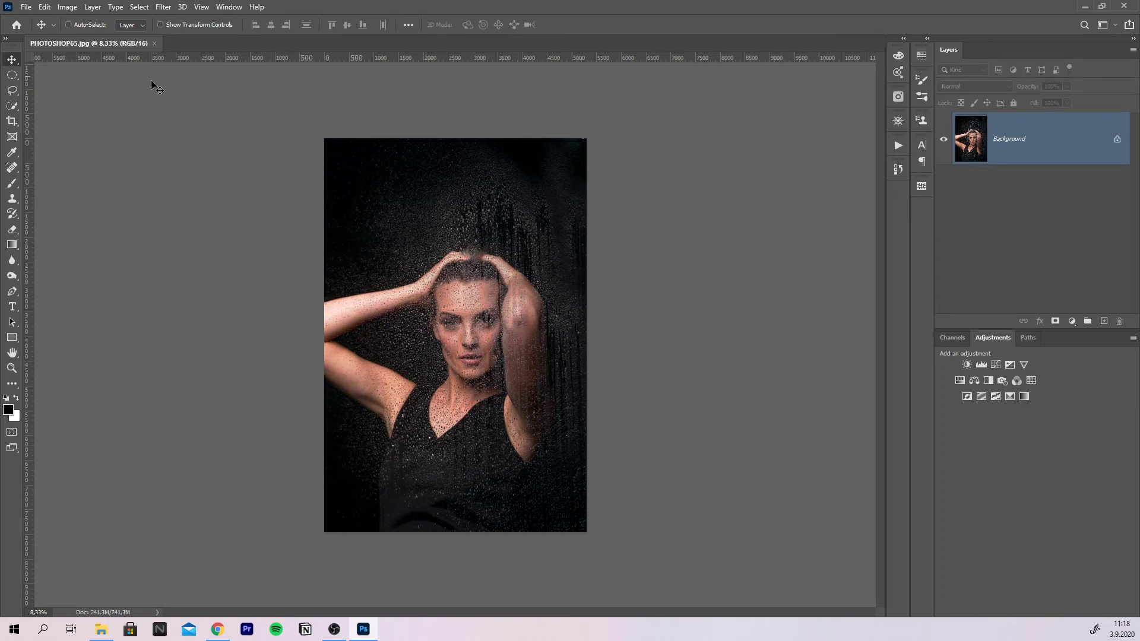
Reopen Image Size in centimetres (44.91 × 67.33 cm) and zoom the preview out.
{"action": "left_click", "coordinate": [67, 8]}
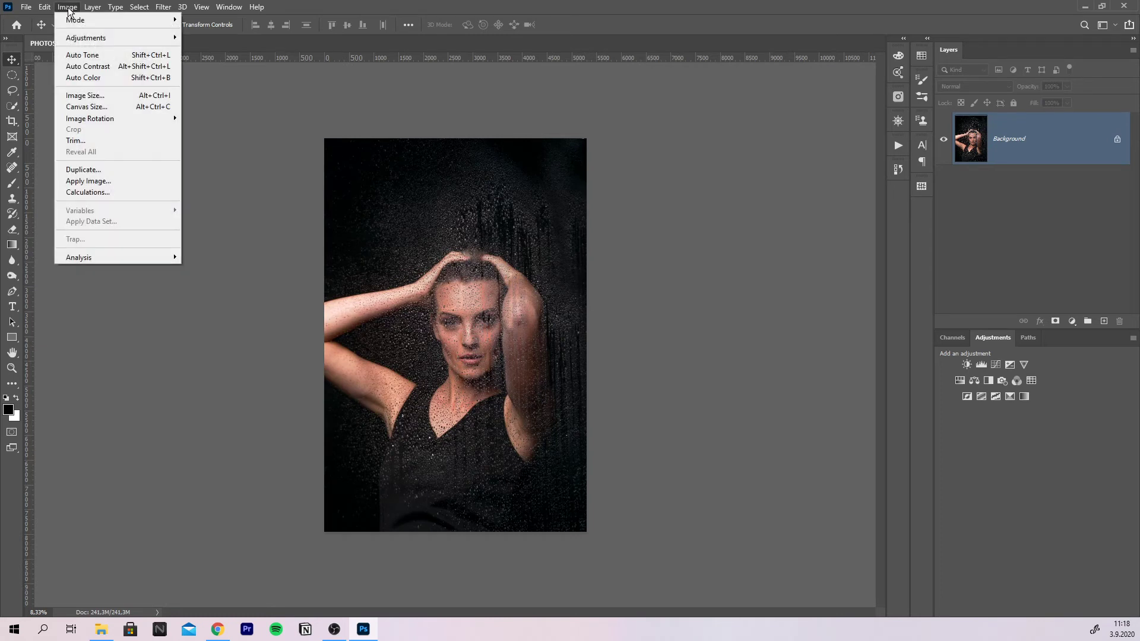
{"action": "left_click", "coordinate": [113, 97]}
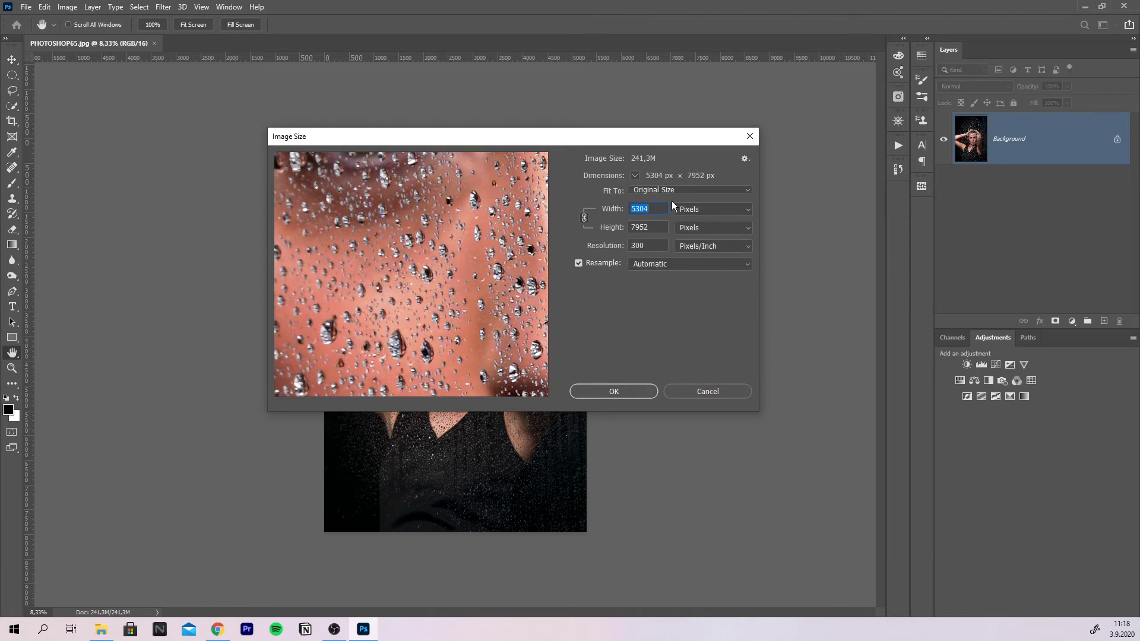
{"action": "left_click", "coordinate": [713, 214]}
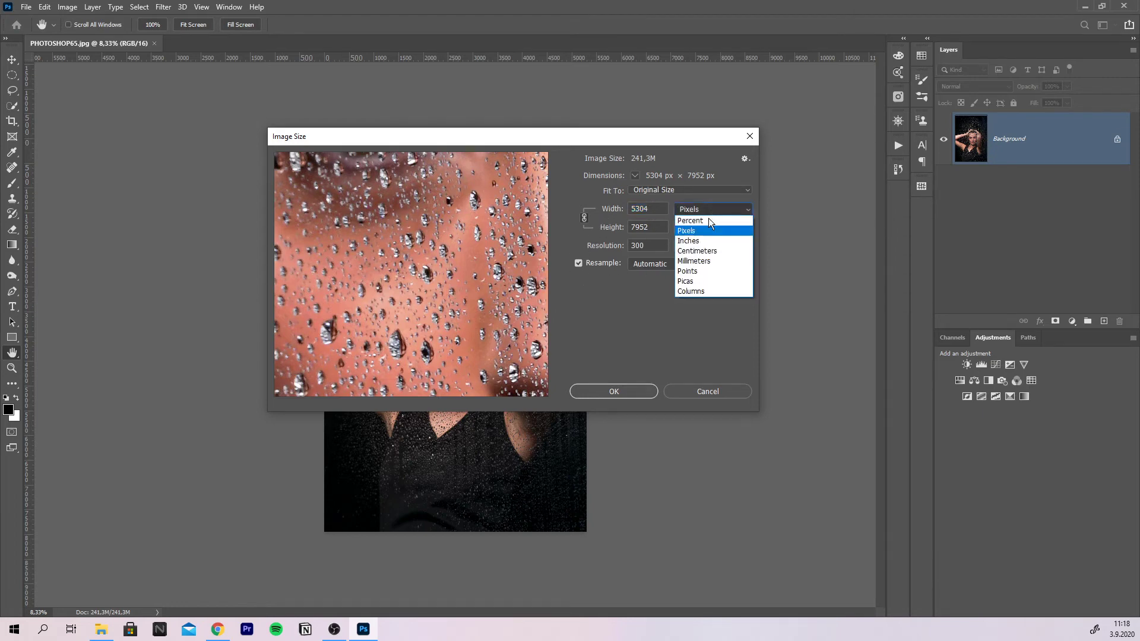
{"action": "left_click", "coordinate": [704, 250]}
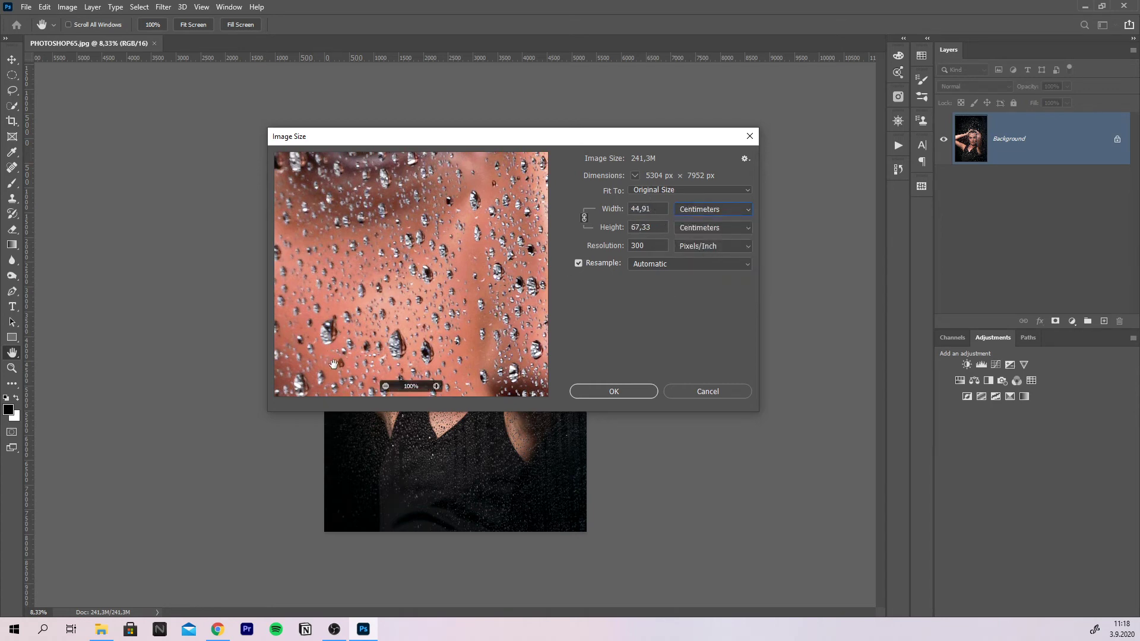
{"action": "left_click", "coordinate": [385, 386]}
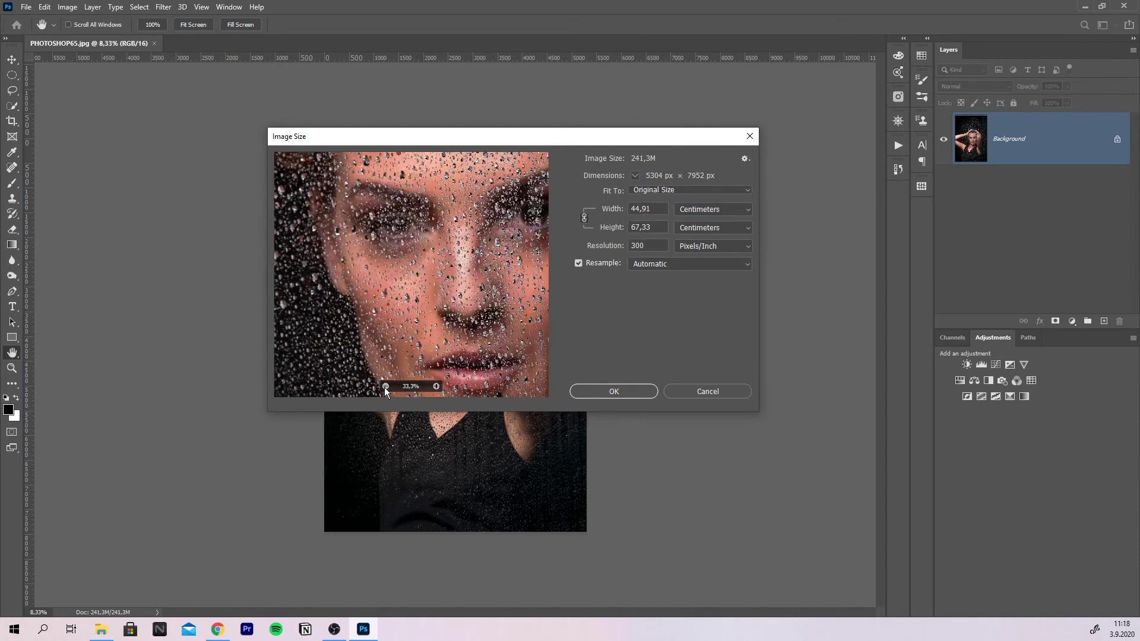
{"action": "left_click", "coordinate": [384, 387]}
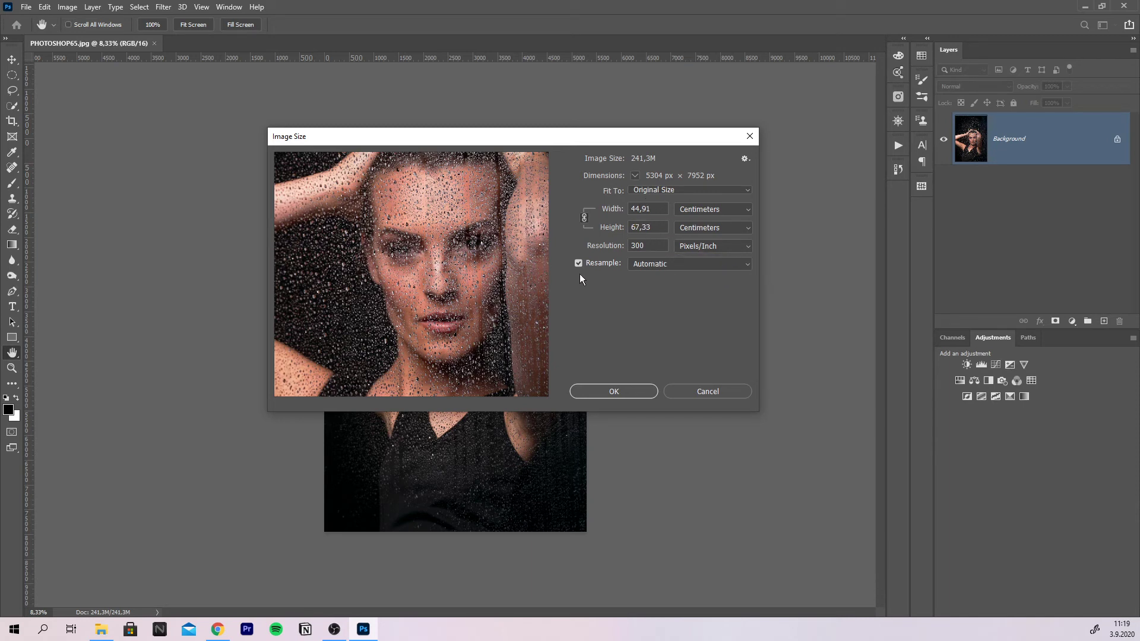
Turn off Resample and set resolution to 72 (after trying 150), giving 187.11 × 280.53 cm.
{"action": "double_click", "coordinate": [656, 246]}
{"action": "double_click", "coordinate": [656, 209]}
{"action": "left_click", "coordinate": [578, 265]}
{"action": "double_click", "coordinate": [646, 245]}
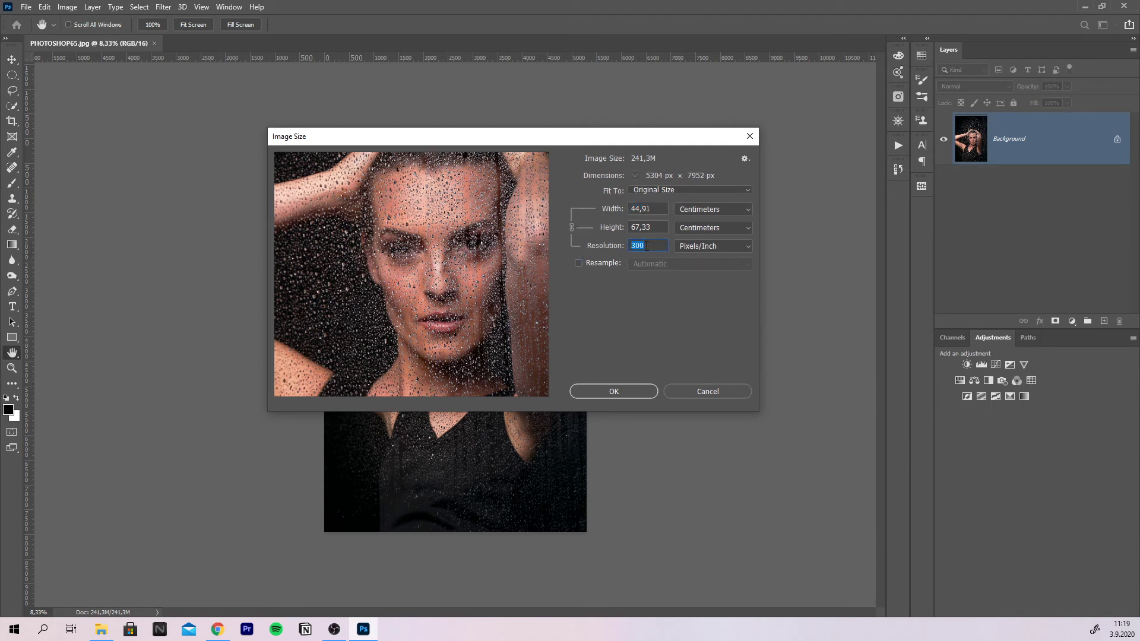
{"action": "type", "text": "150"}
{"action": "double_click", "coordinate": [655, 242]}
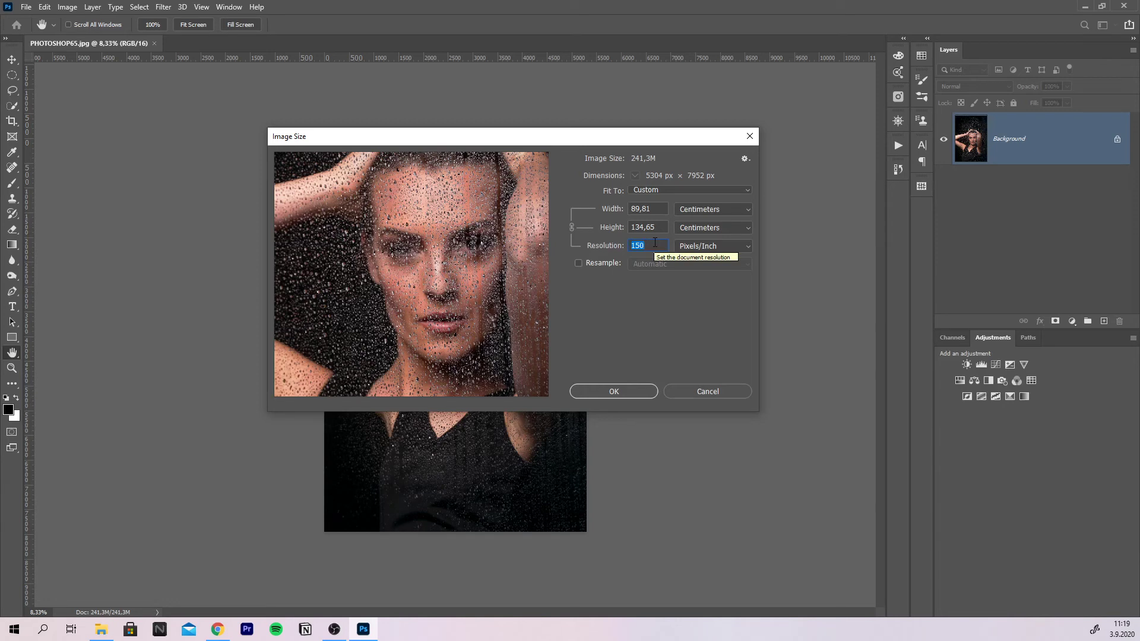
{"action": "type", "text": "72"}
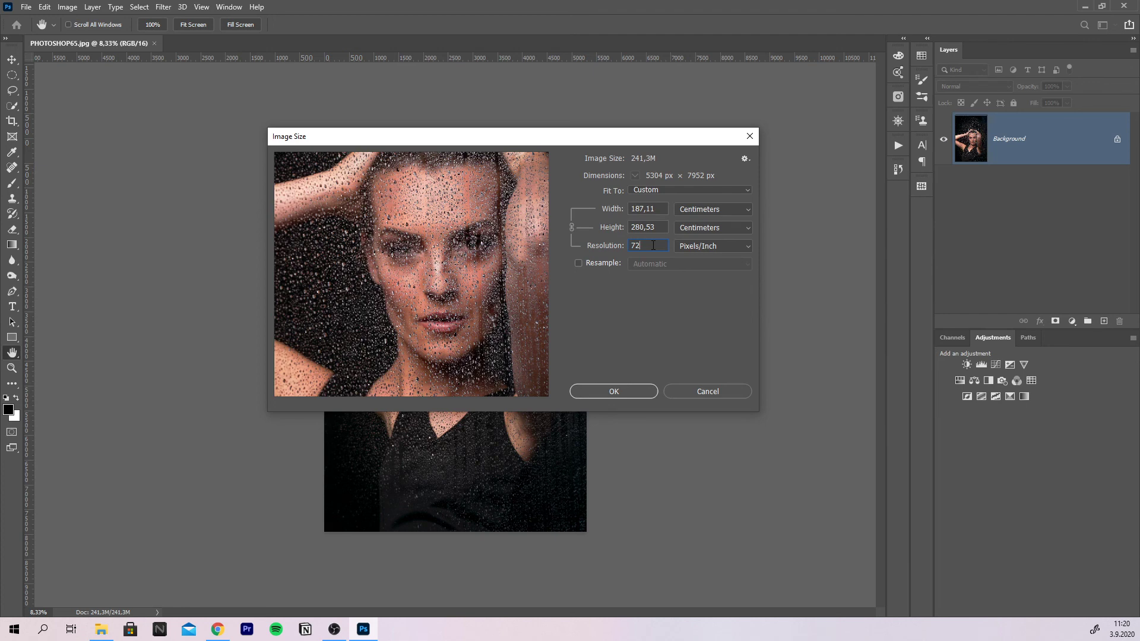
Confirm Image Size to apply 72 ppi, keeping 5304 × 7952 pixels.
{"action": "left_click", "coordinate": [629, 394]}
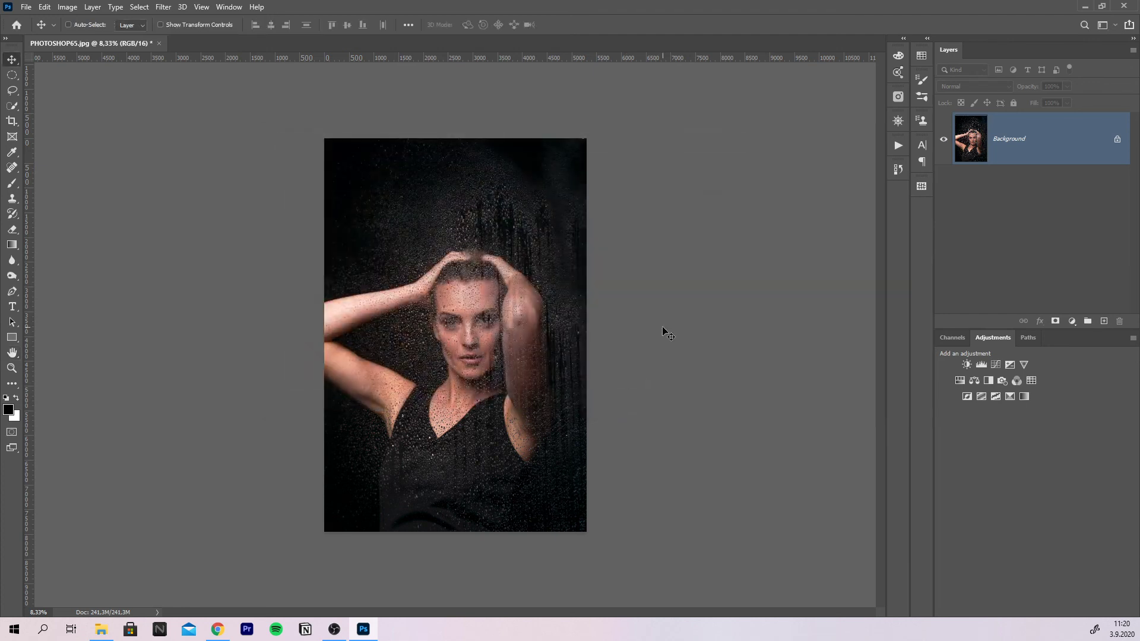